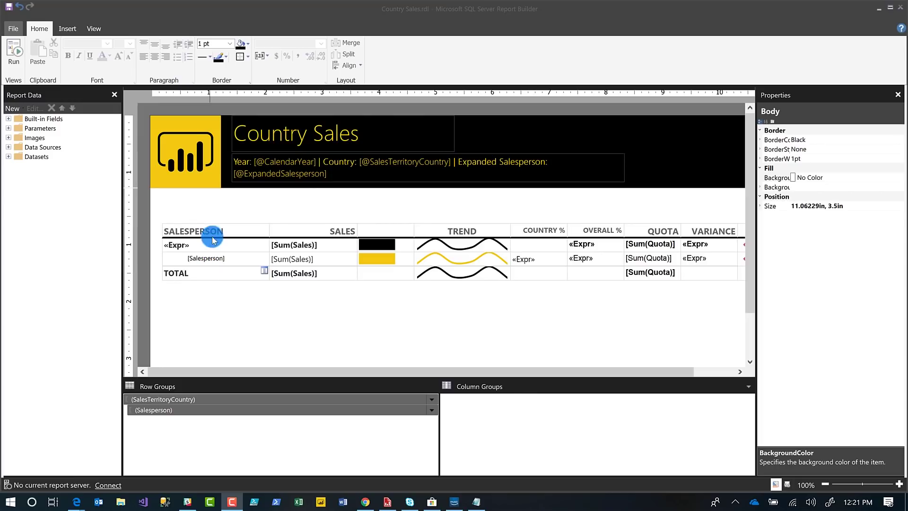
Preview Country Sales for 2011 and (All) countries with CANADA expanded, then return to design
click(13, 53)
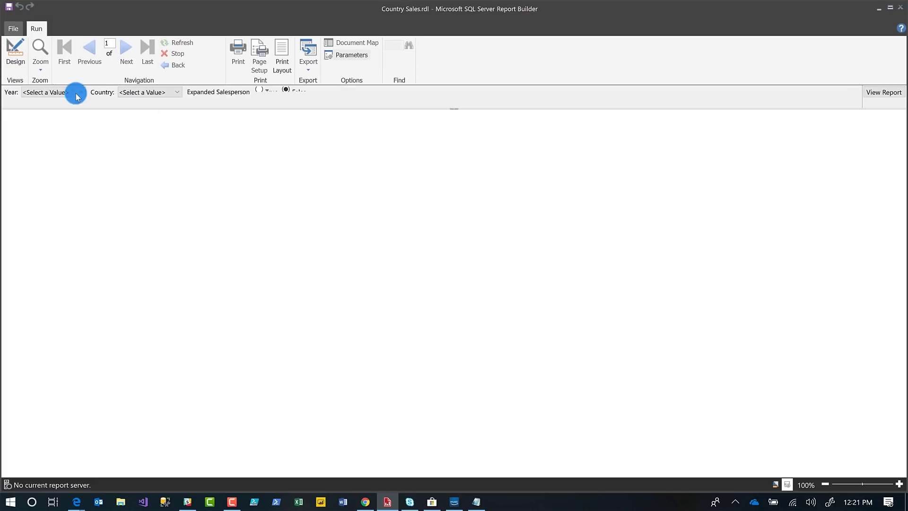
click(56, 91)
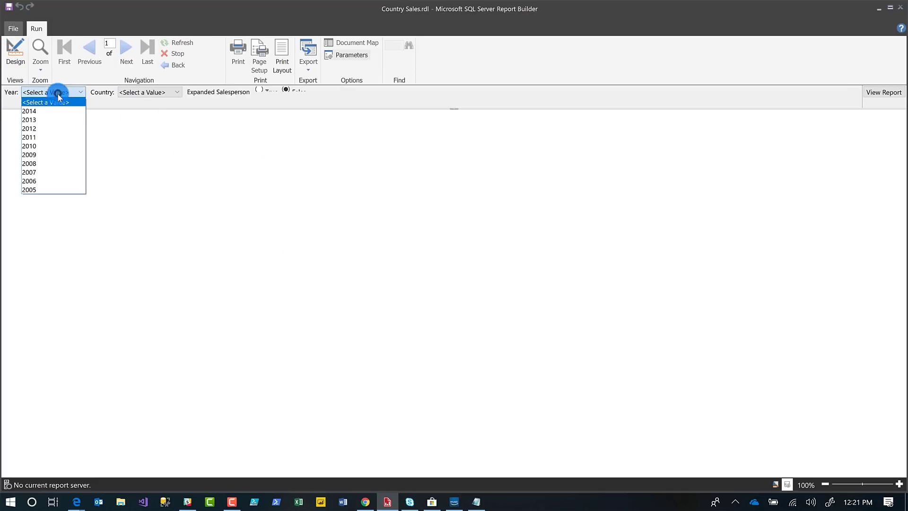
click(37, 137)
click(154, 92)
click(135, 110)
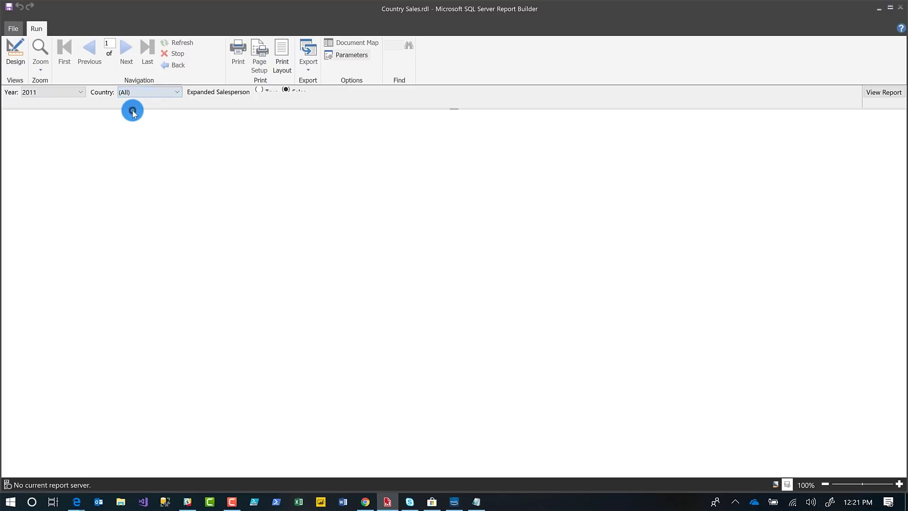
click(880, 92)
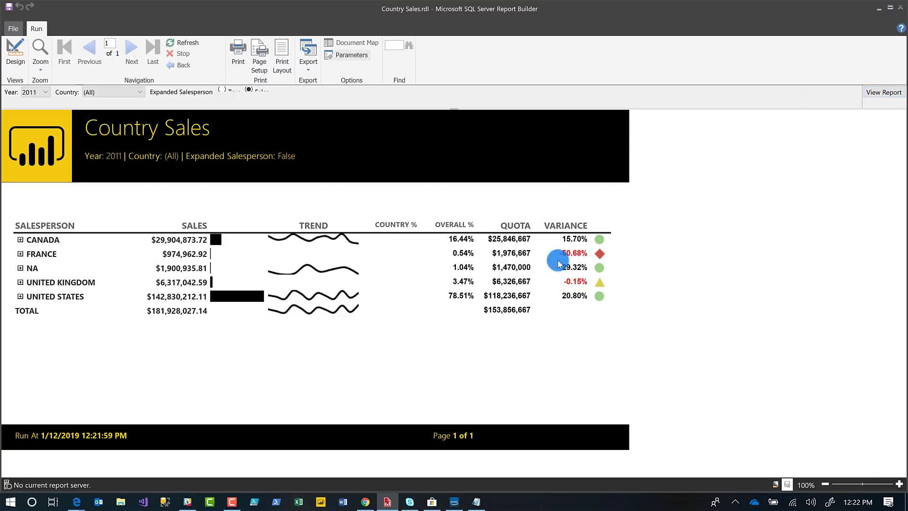
click(21, 240)
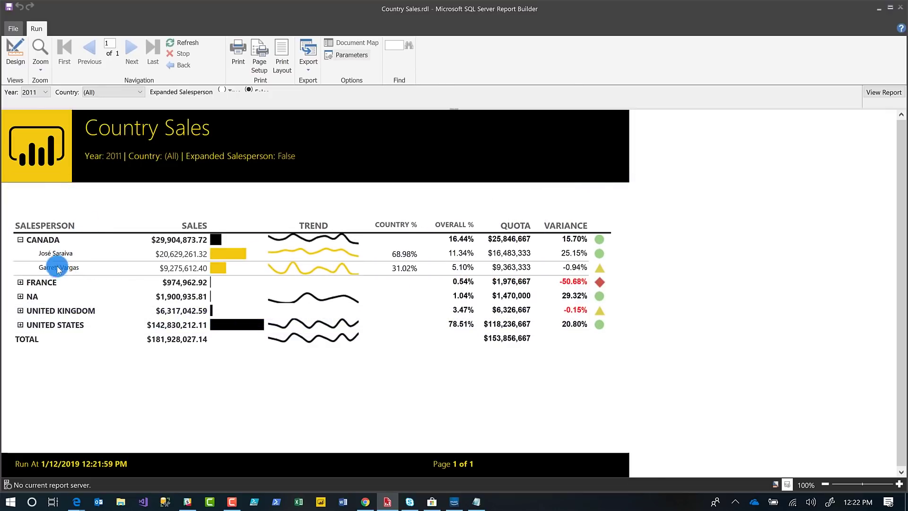
click(15, 57)
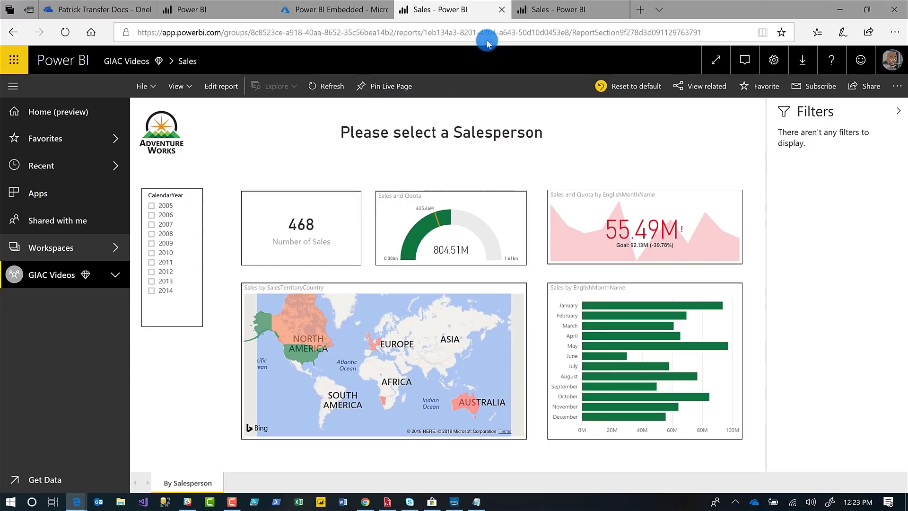
Copy the Power BI Sales report's web address and return to Report Builder
click(520, 30)
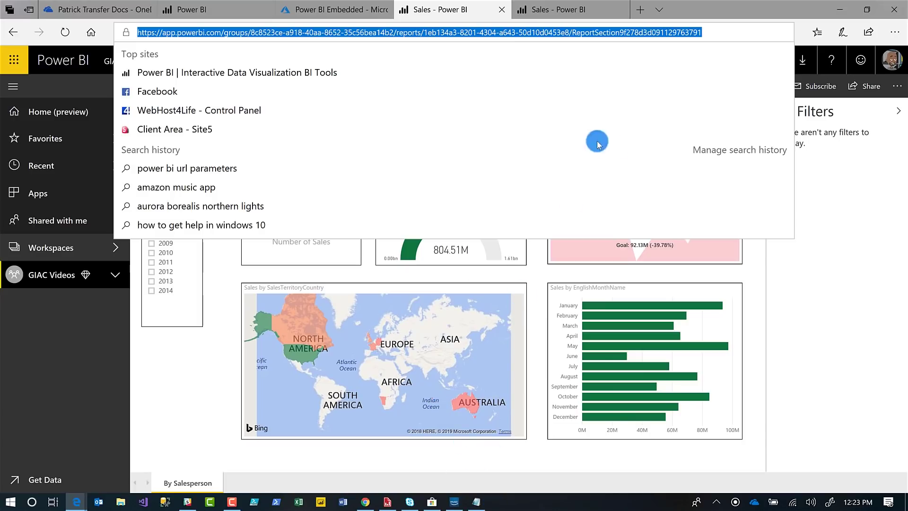
click(837, 333)
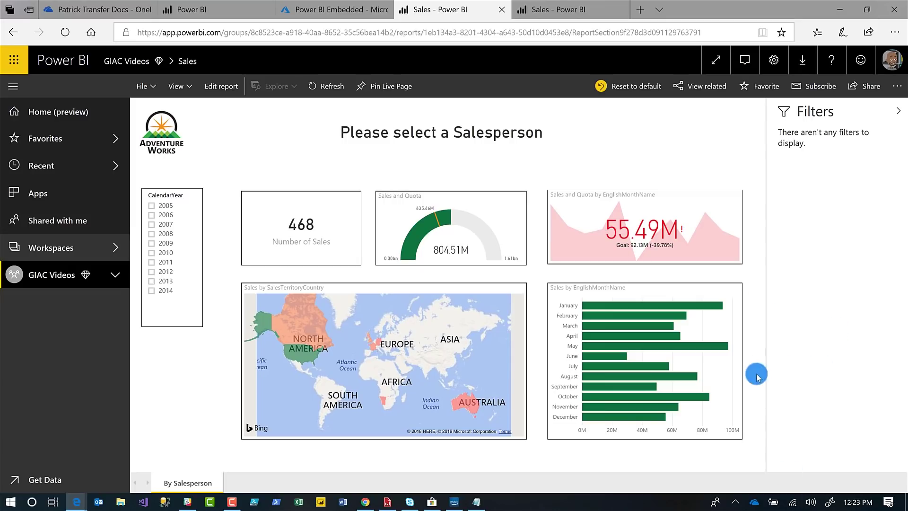
click(388, 502)
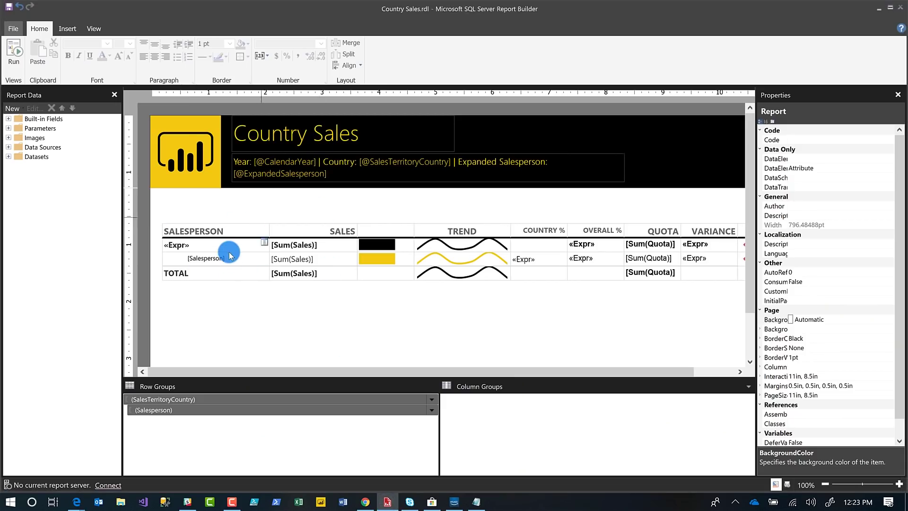
Set the [Salesperson] text box's action to Go to URL and start editing its expression
mouse_move(237, 260)
click(196, 245)
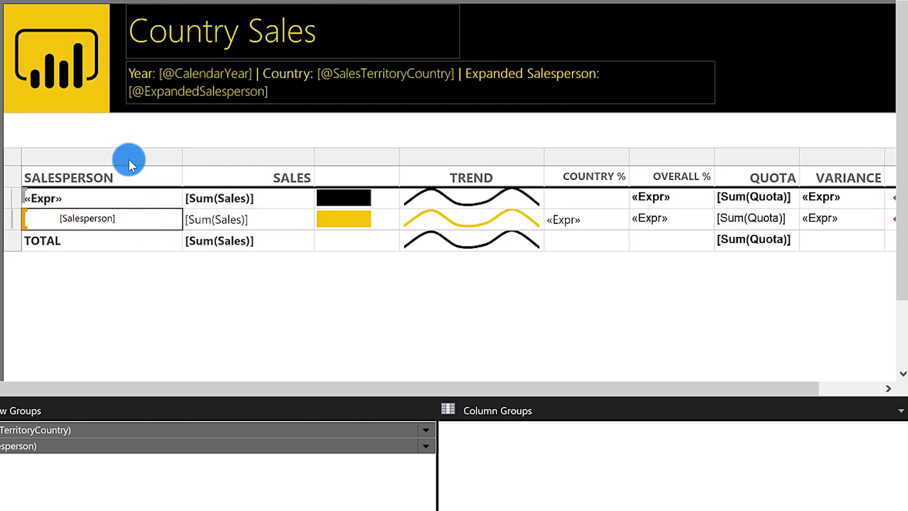
right_click(126, 222)
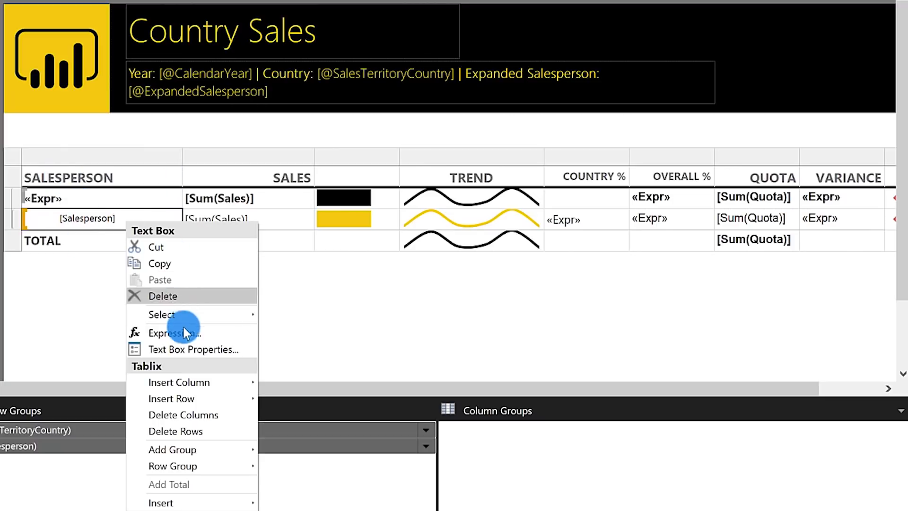
click(180, 349)
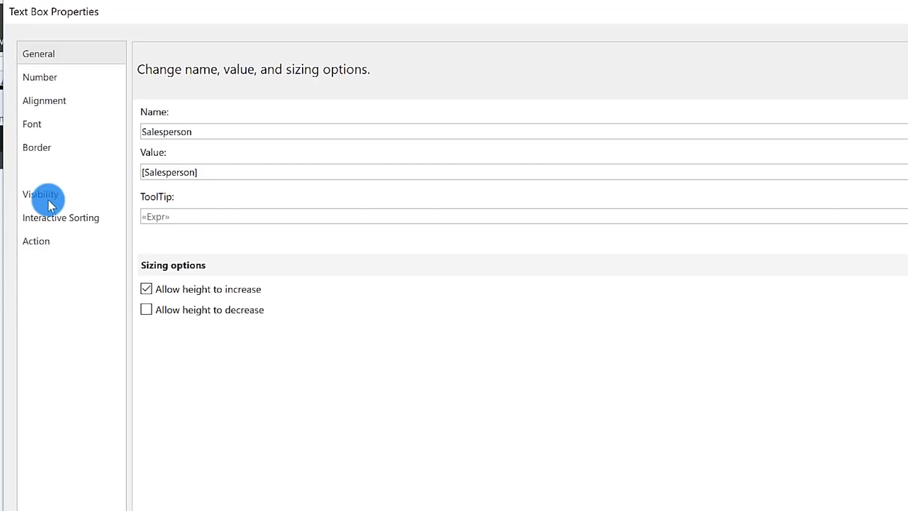
click(32, 241)
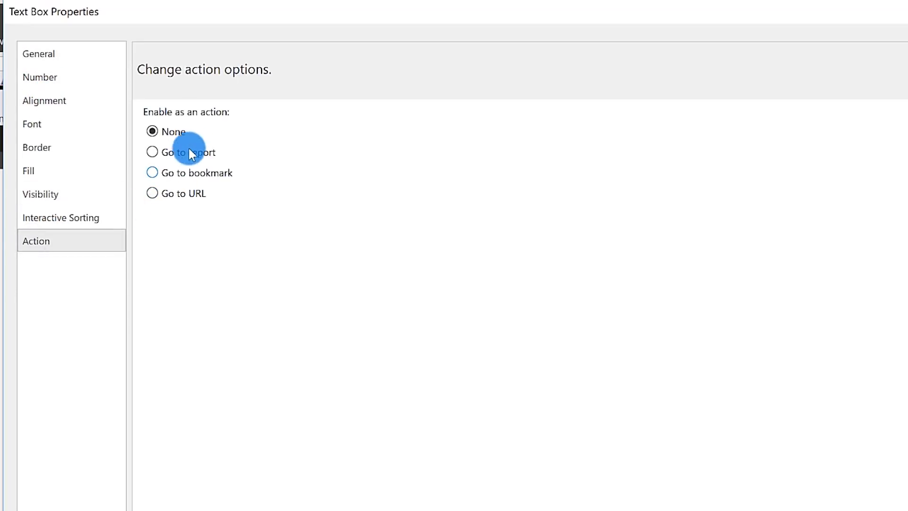
click(182, 194)
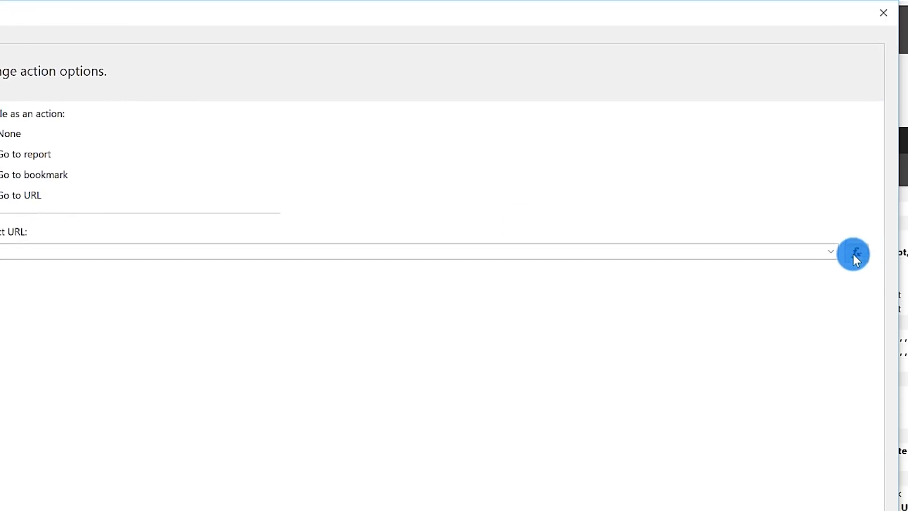
click(856, 255)
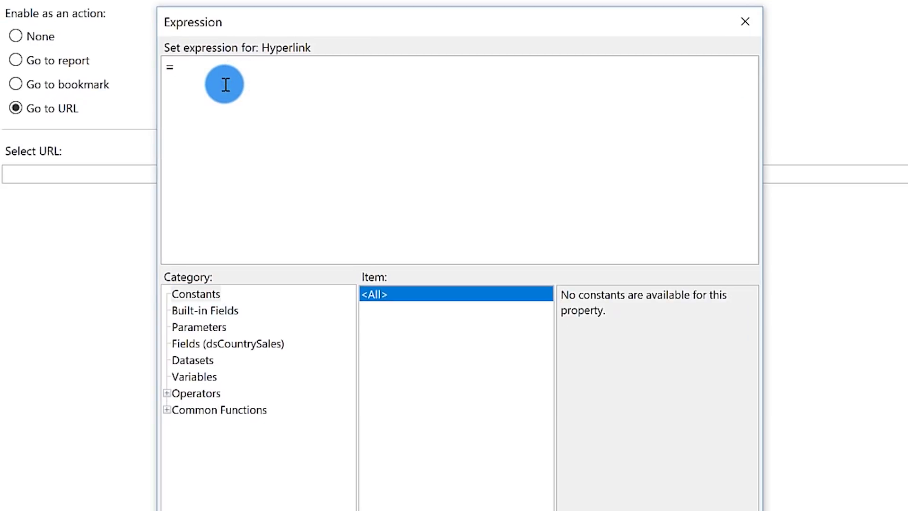
Enter the copied Power BI report URL in quotes as the link expression
text(")
key(ctrl+v)
text(")
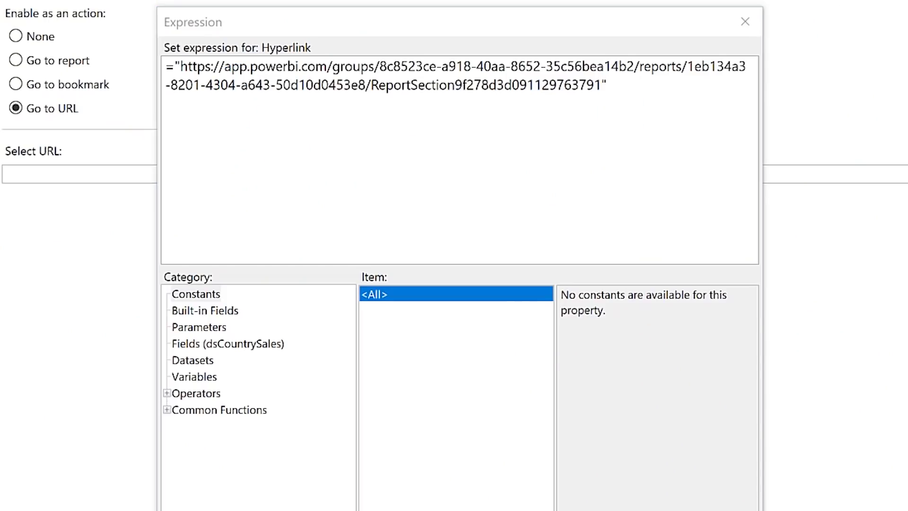
click(640, 85)
Replace the expression with the URL plus Date/CalendarYear eq and Sales/Salesperson eq filters
key(ctrl+v)
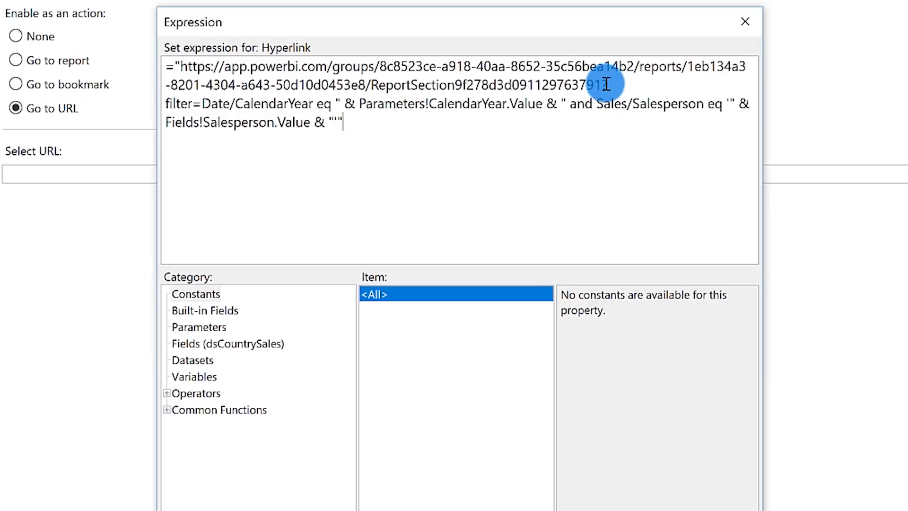
drag(602, 85, 181, 69)
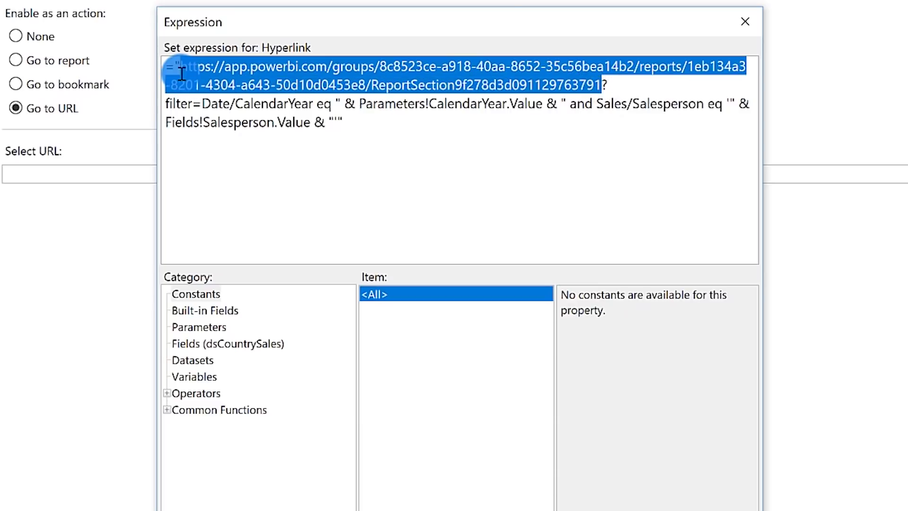
click(623, 87)
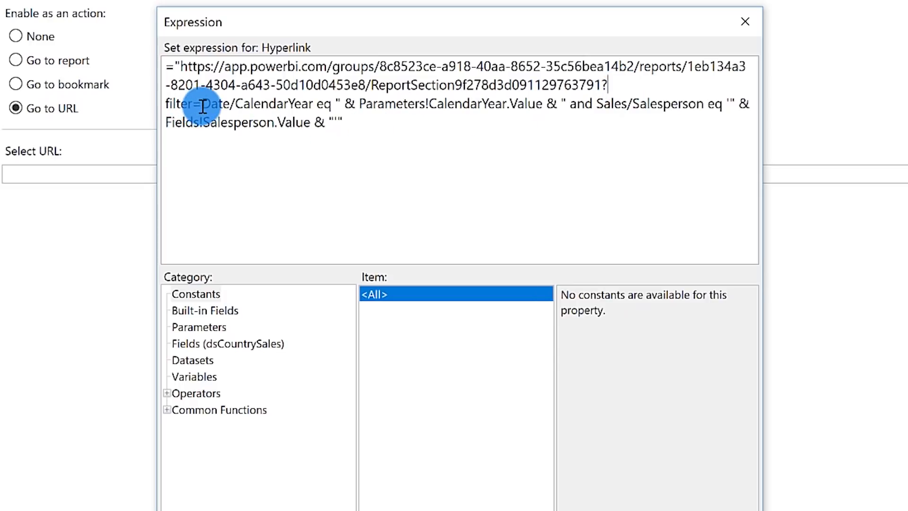
click(276, 105)
double_click(325, 104)
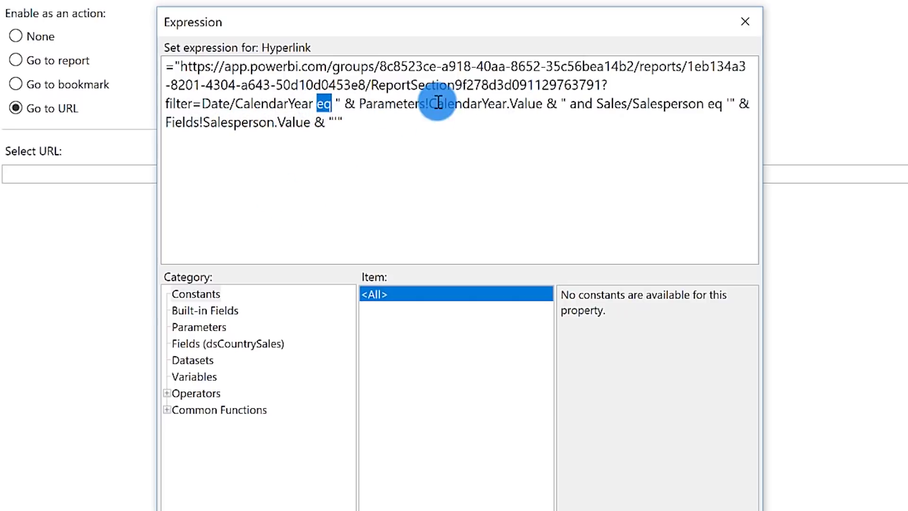
Check the CalendarYear parameter and Salesperson field references, then confirm the expression
click(215, 327)
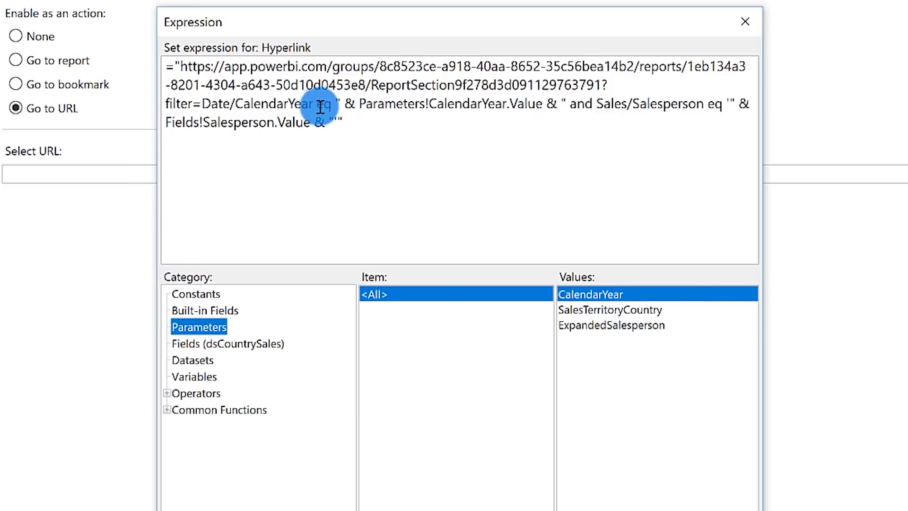
drag(542, 105, 361, 106)
click(517, 148)
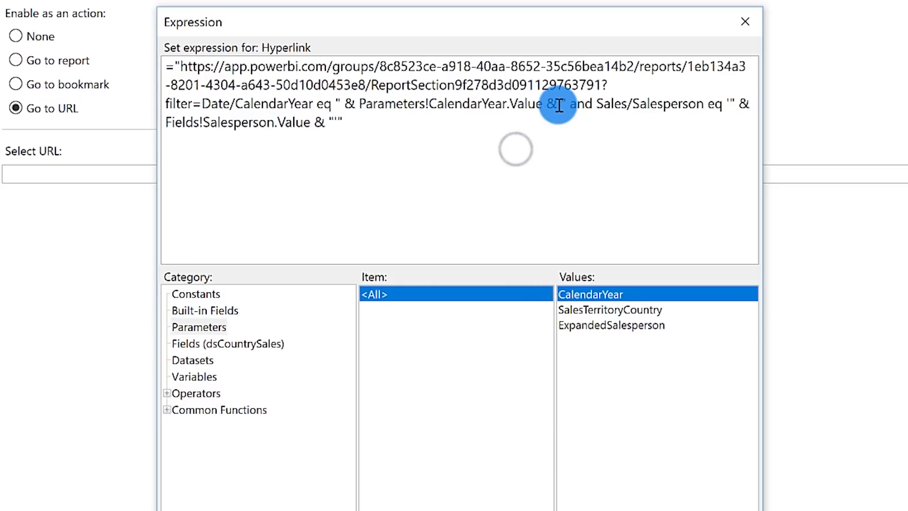
double_click(553, 106)
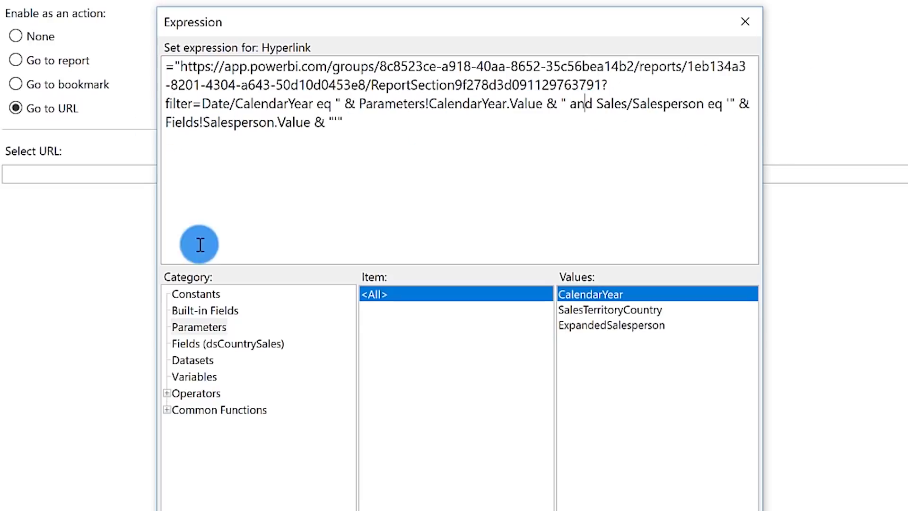
click(225, 344)
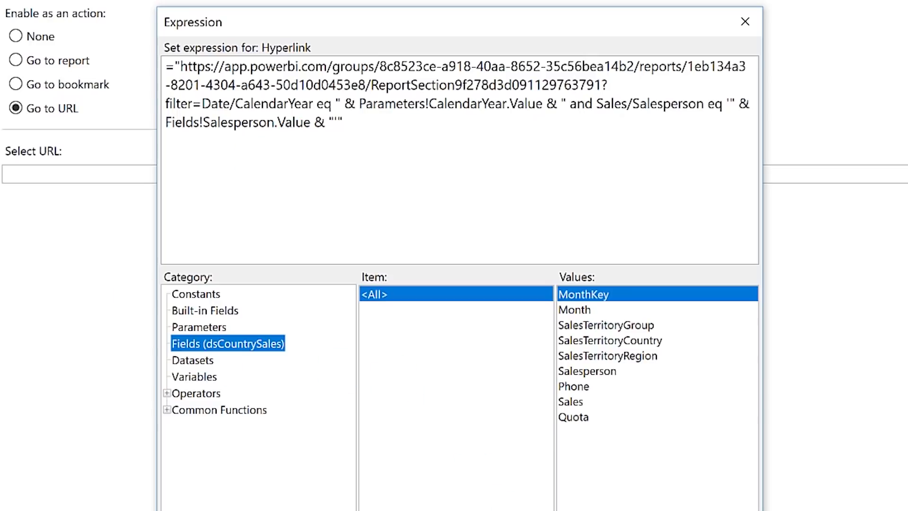
key(Return)
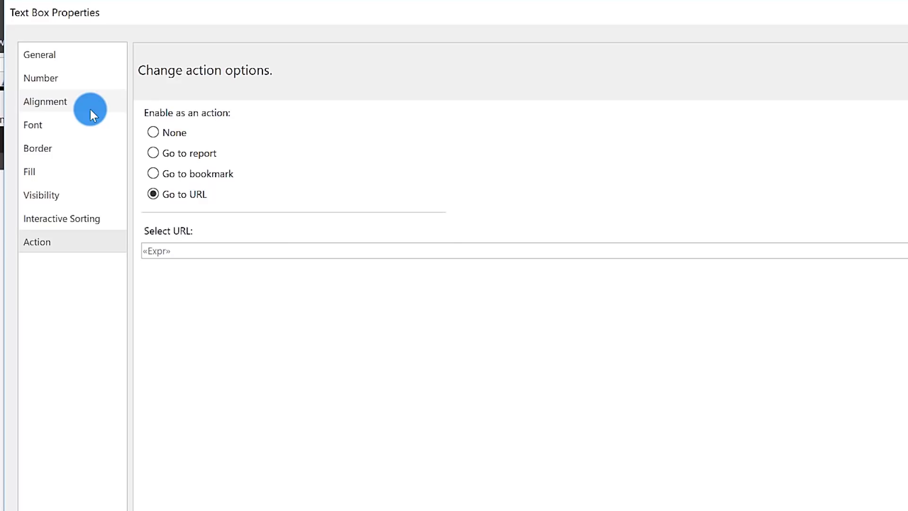
Give the Salesperson text box a Blue font color with the Underline effect
click(52, 125)
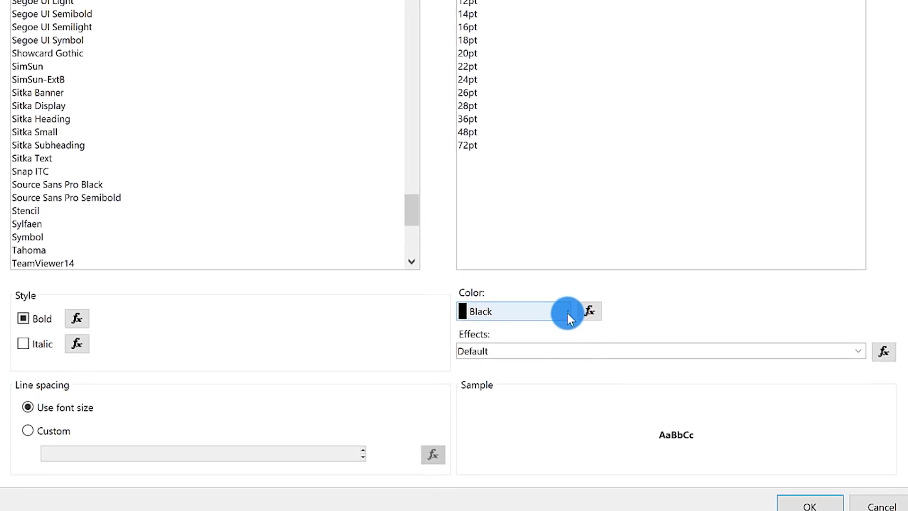
click(567, 312)
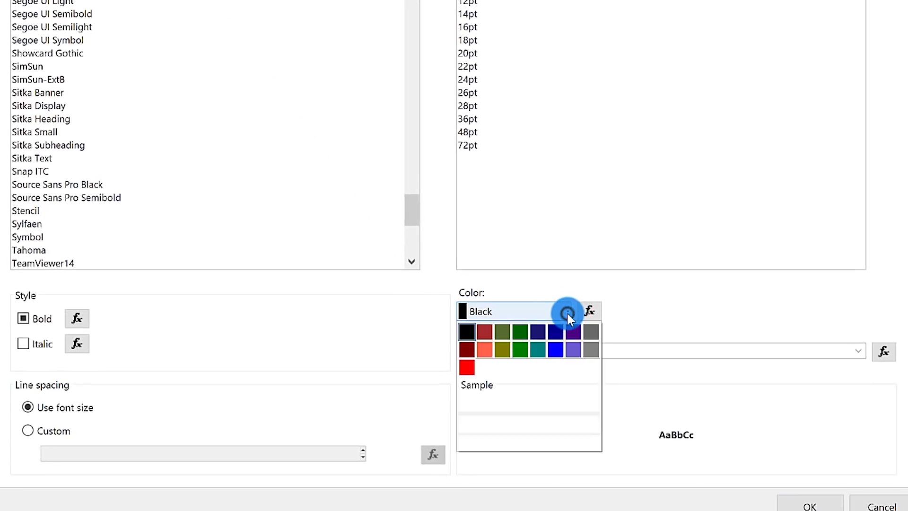
click(553, 354)
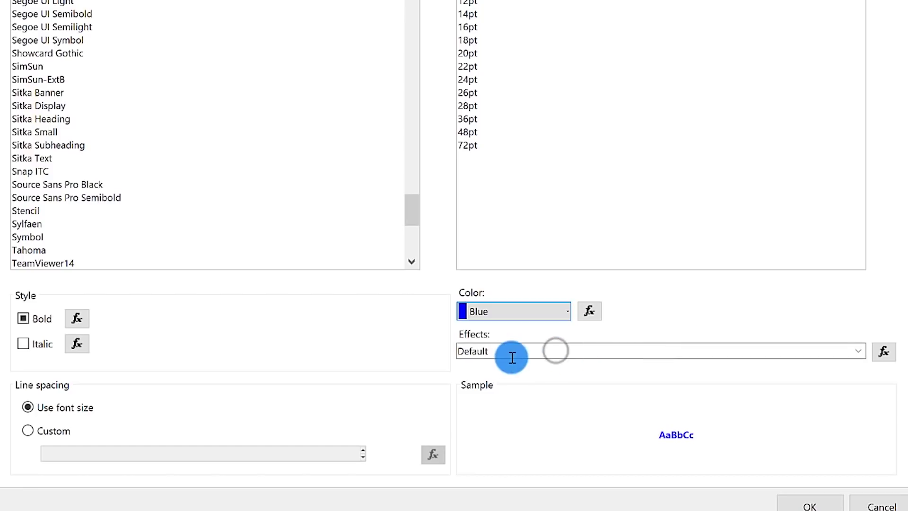
click(860, 352)
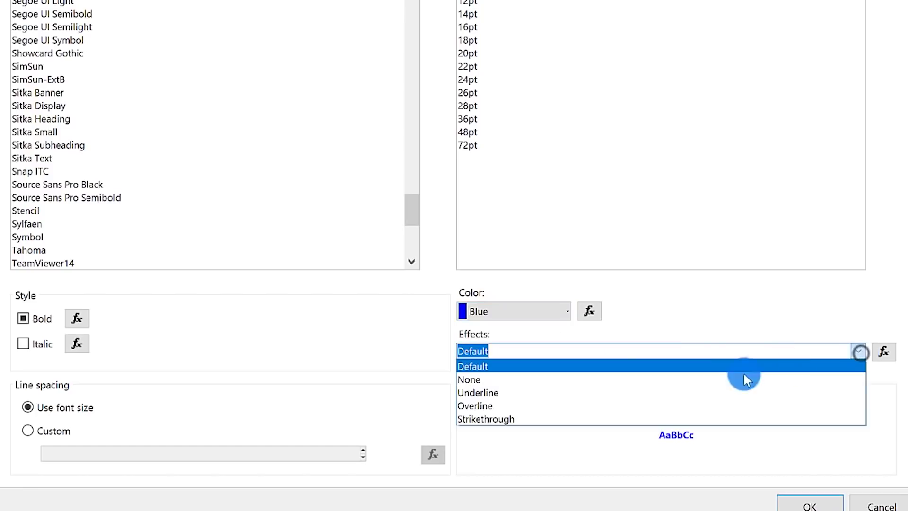
click(521, 393)
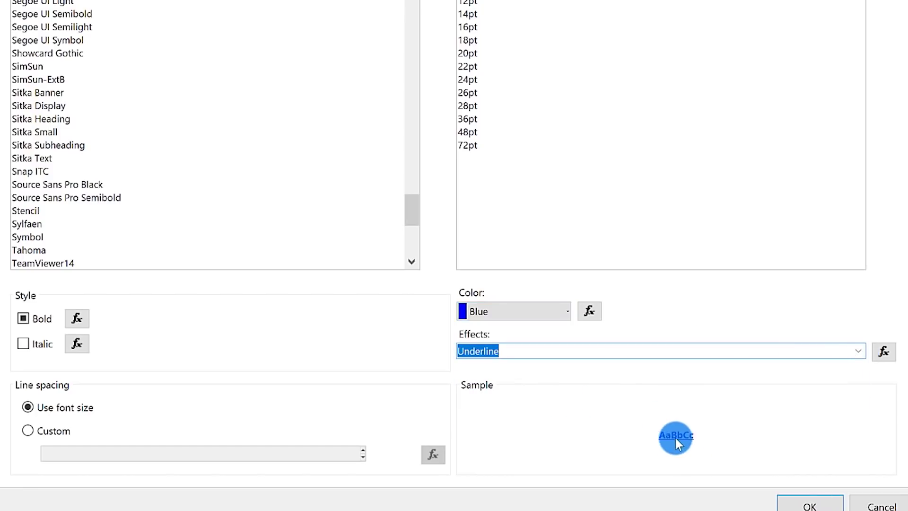
click(794, 506)
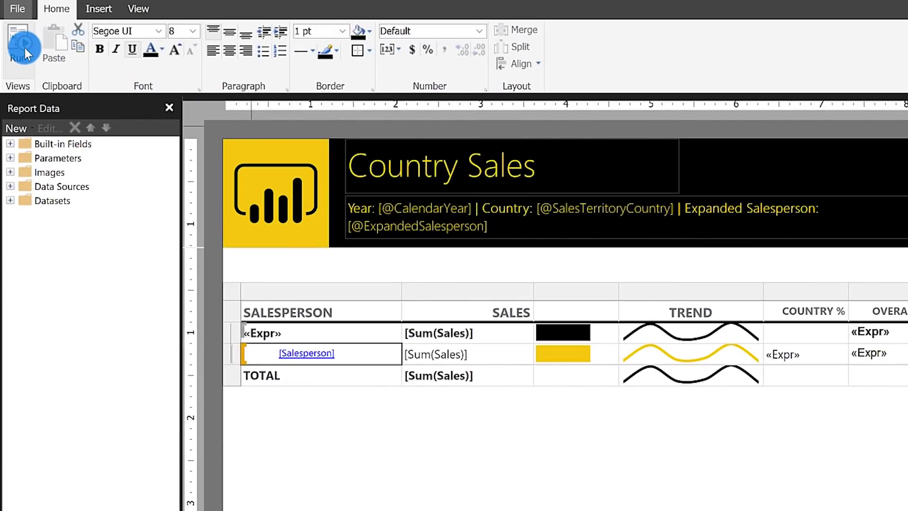
Run the report for Year 2011 and Country (All), expanding CANADA to show linked salespeople
click(25, 48)
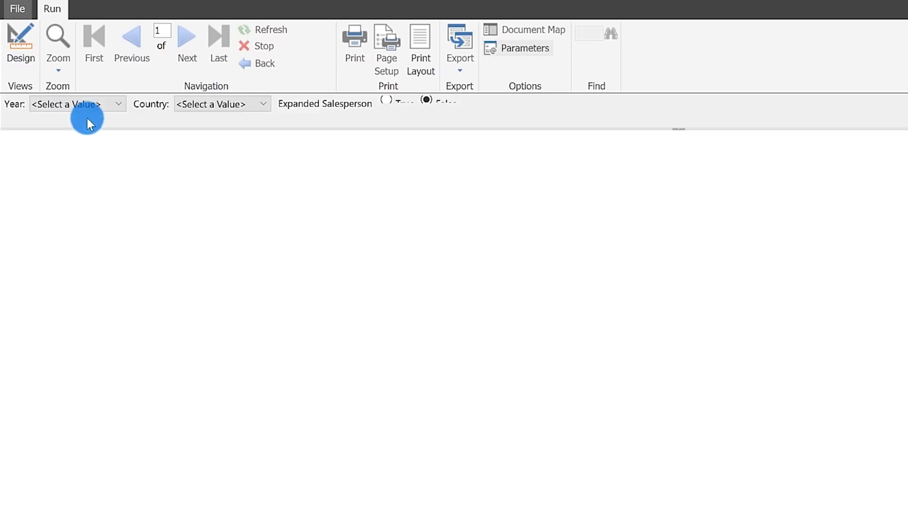
click(75, 101)
click(56, 168)
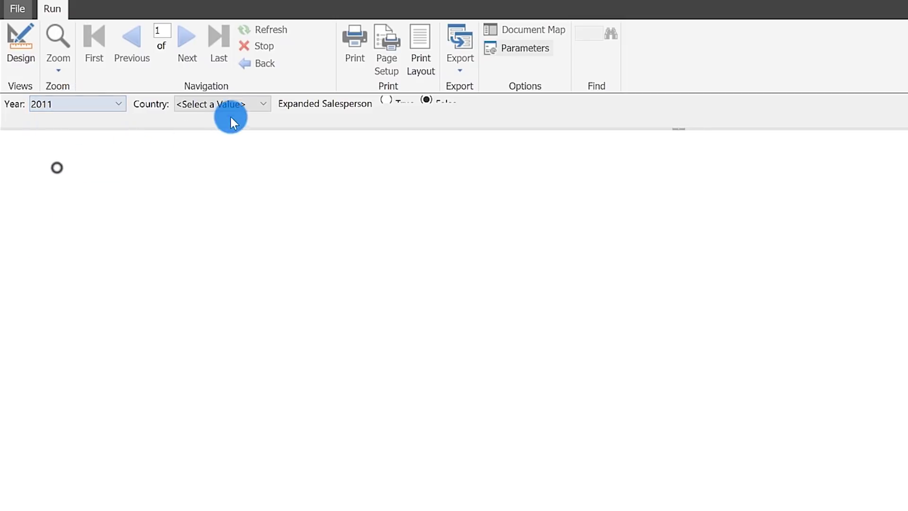
click(237, 107)
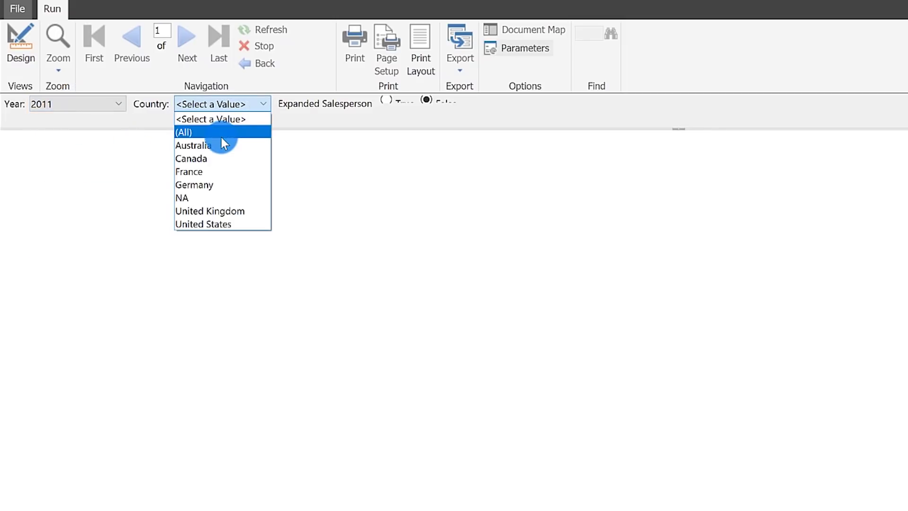
click(221, 136)
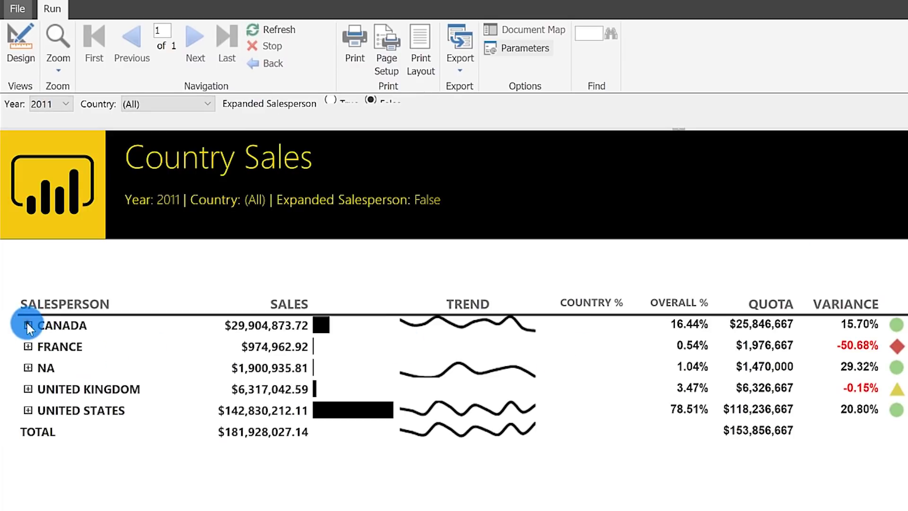
click(27, 325)
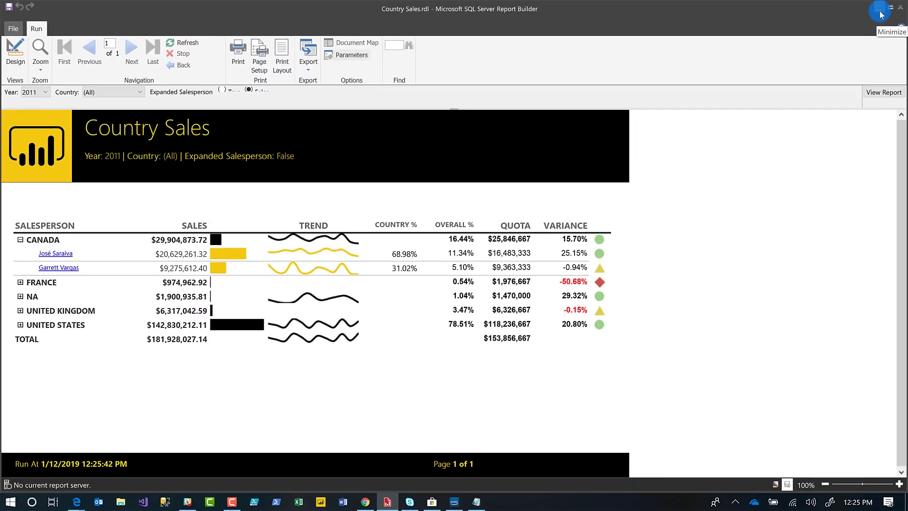
Bring the Chrome window to the front, maximize it, and go to the GIAC Videos workspace
click(12, 28)
click(11, 11)
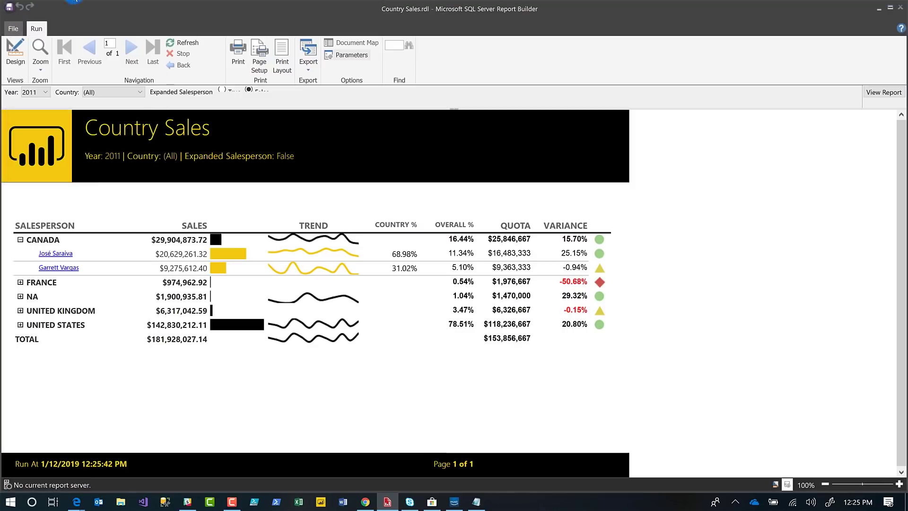
key(alt+Tab)
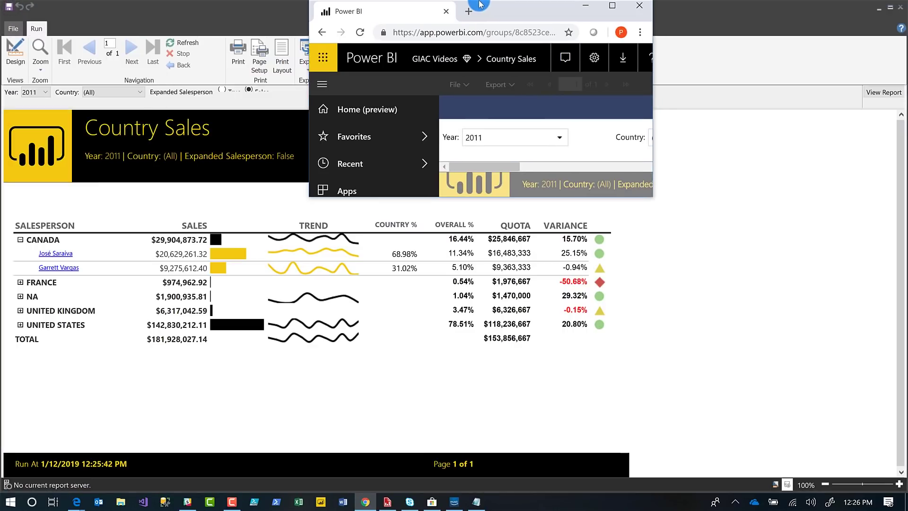
click(514, 4)
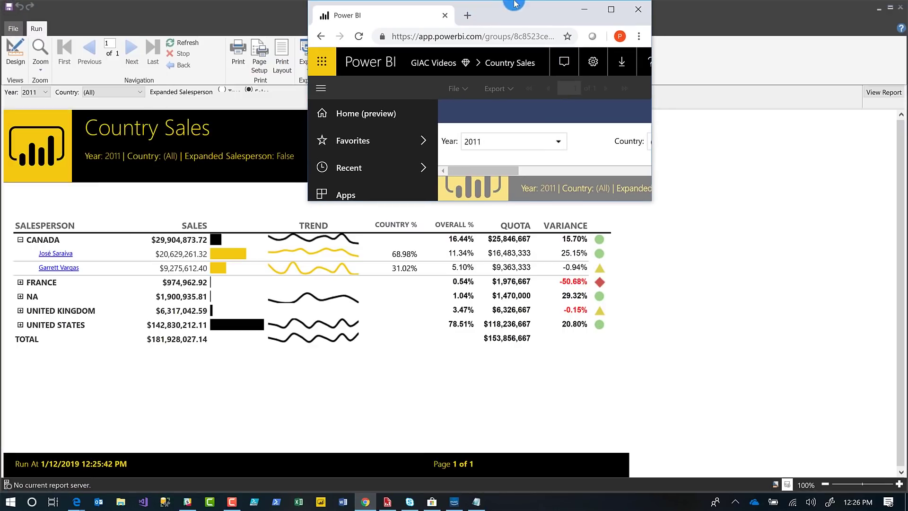
click(611, 9)
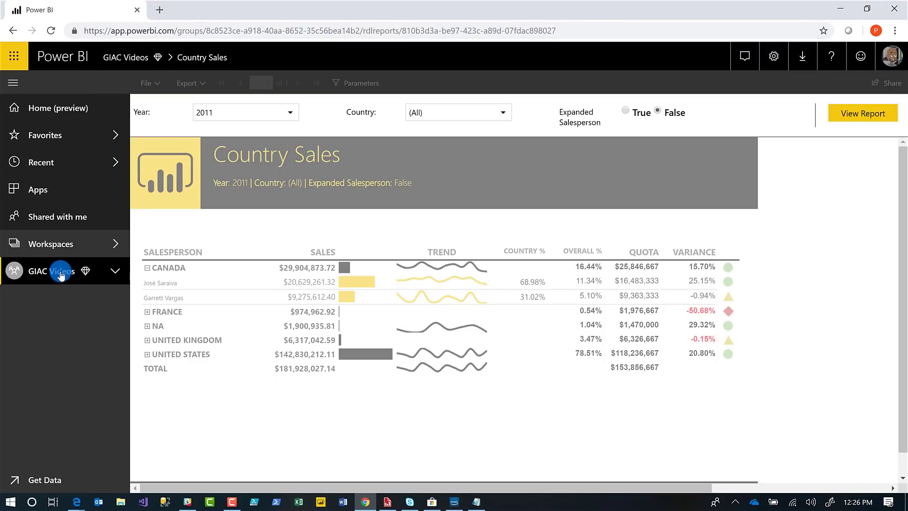
click(60, 275)
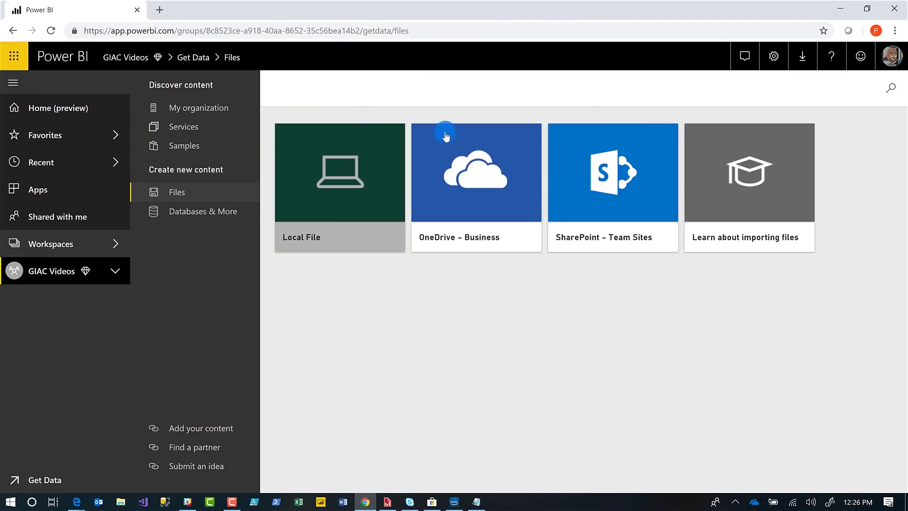
Open Country Sales from the workspace's Reports list and view it for 2011 and (All) countries
click(55, 272)
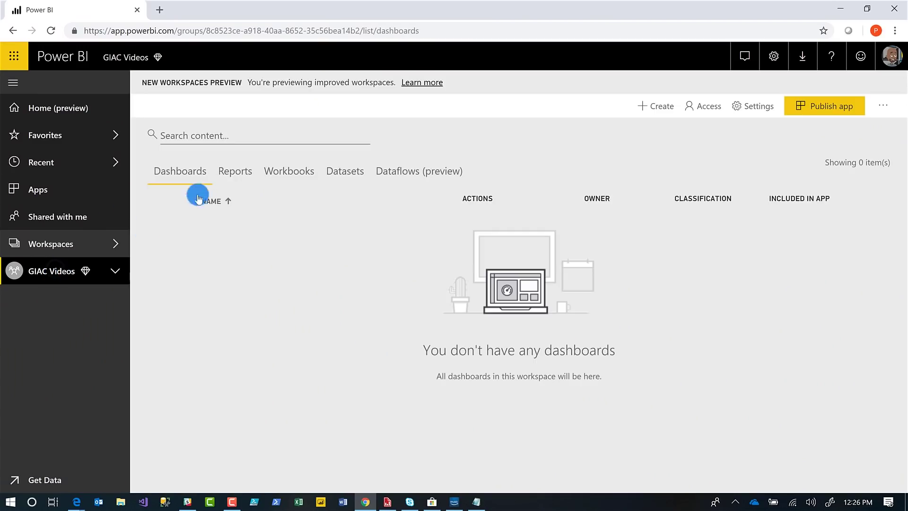
click(235, 171)
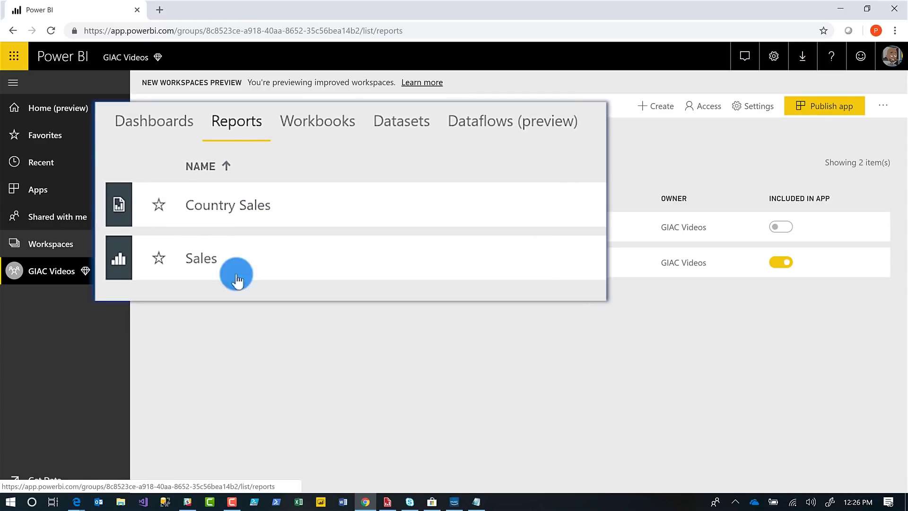
click(240, 205)
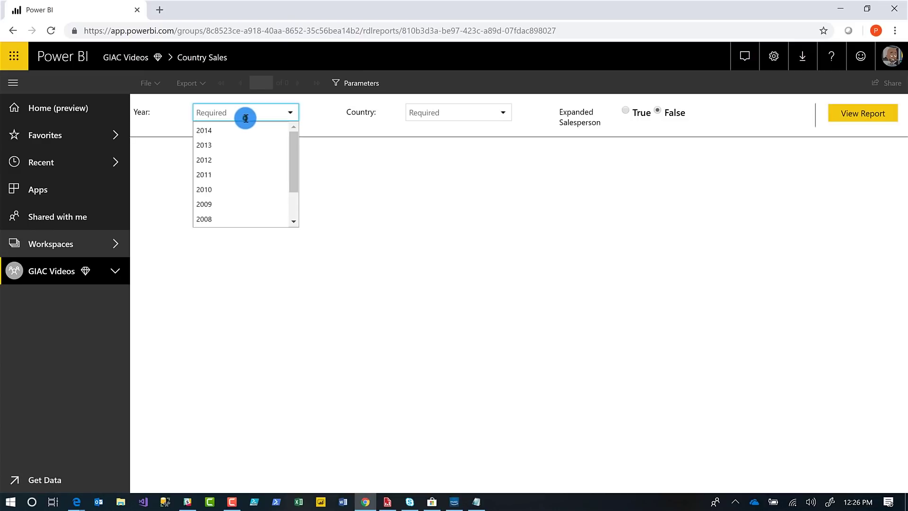
click(218, 173)
click(462, 115)
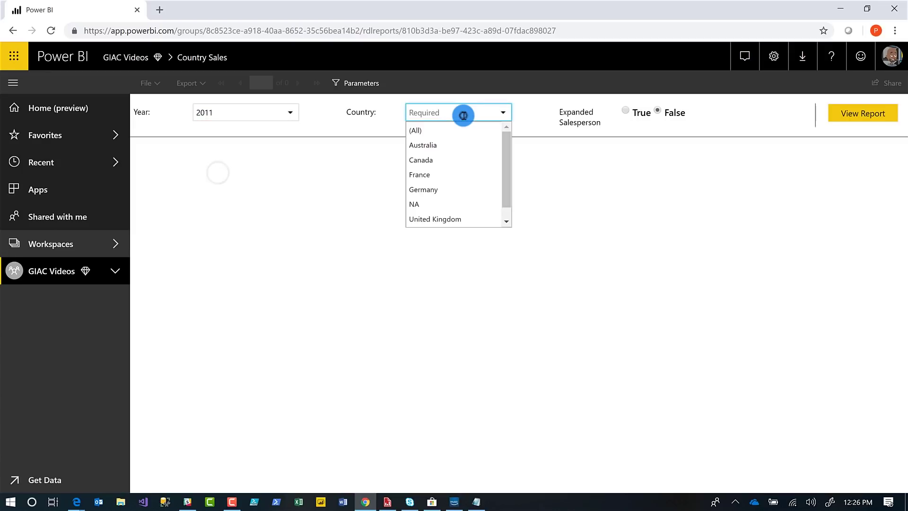
click(432, 130)
click(873, 112)
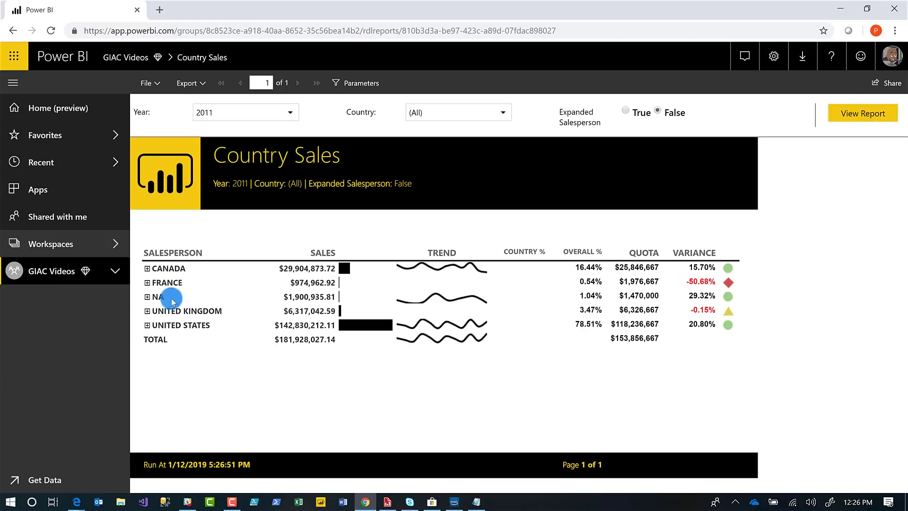
Expand CANADA and open the Sales report filtered to 2011 and a salesperson for editing
click(147, 268)
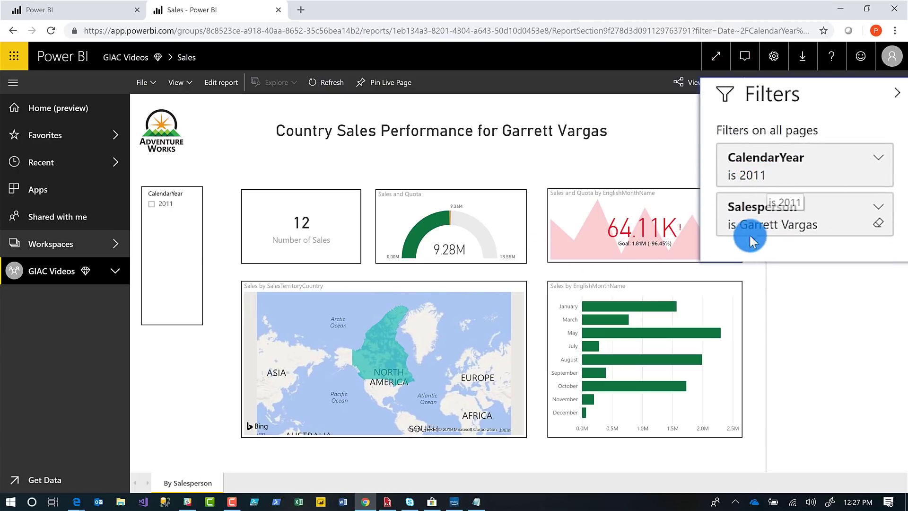
click(221, 93)
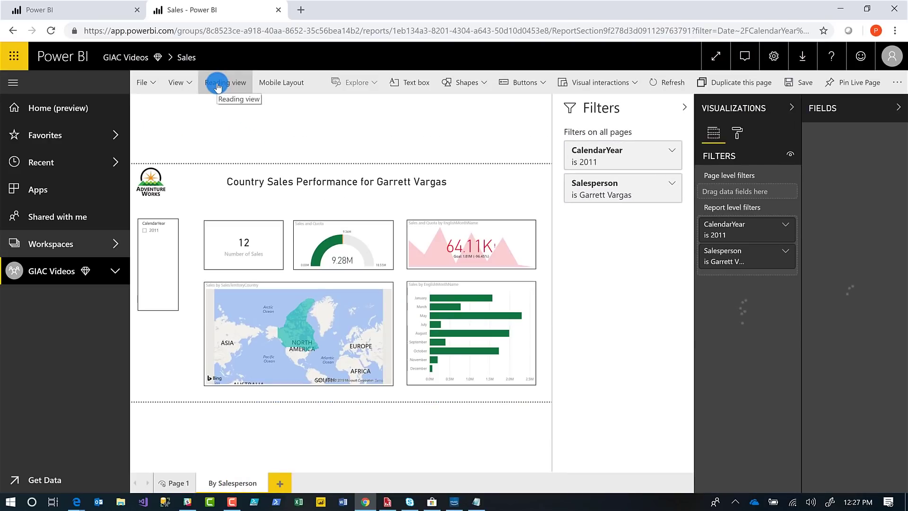